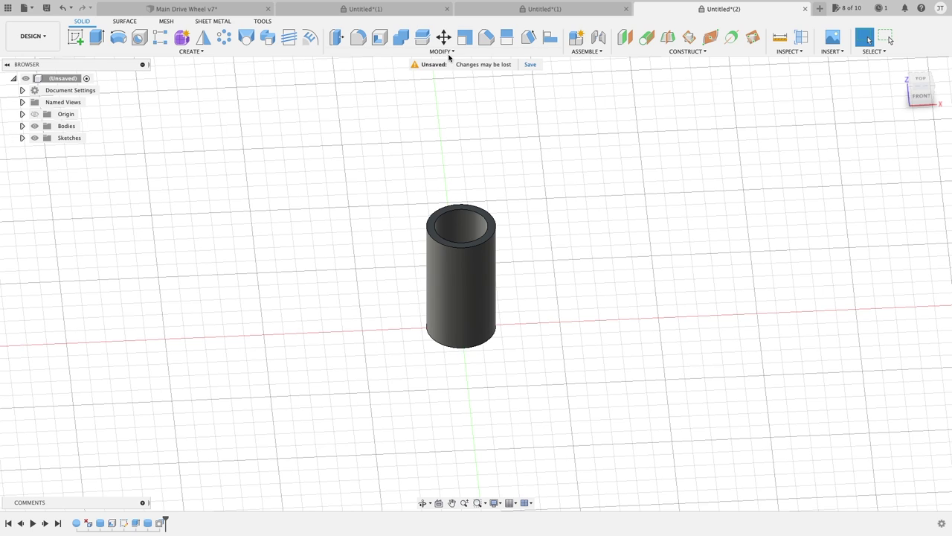
left_click(448, 54)
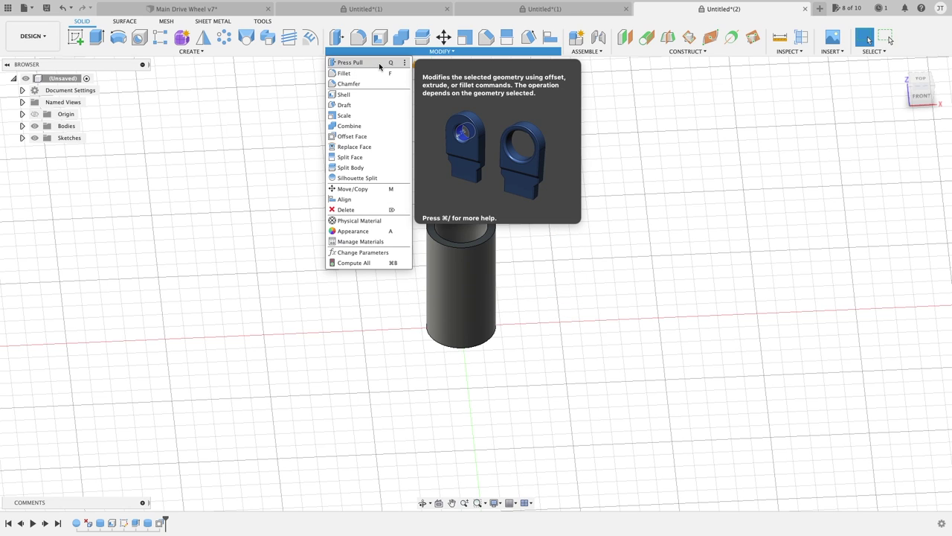
left_click(594, 271)
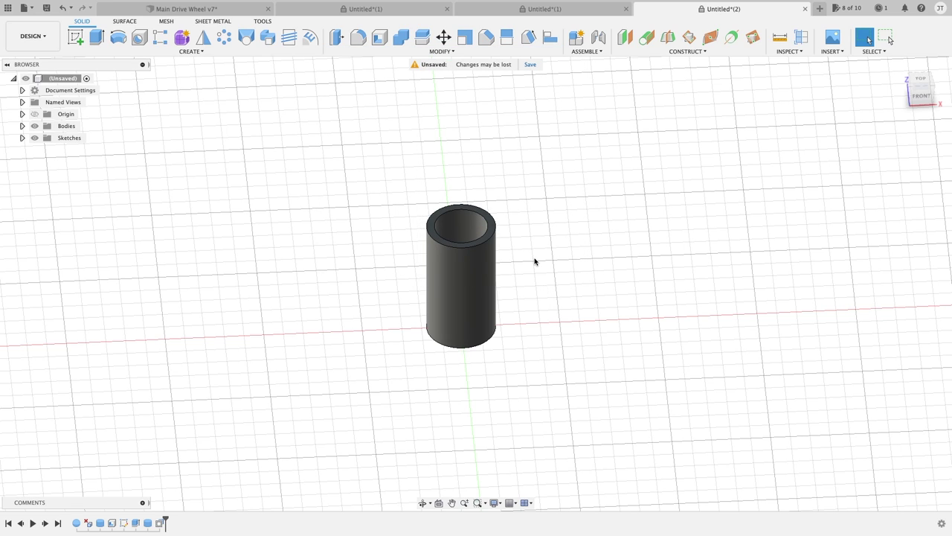
Use Press Pull on the tube's inner cylindrical face to move it inward and narrow the bore
scroll(534, 261, "up", 2)
middle_click_drag(534, 261, 569, 267)
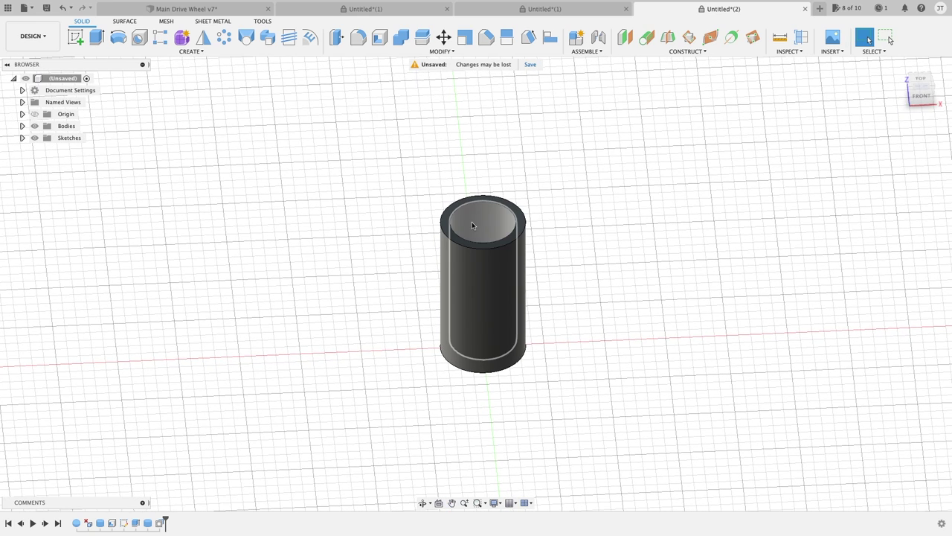
mouse_move(493, 231)
middle_mouse_down("shift")
mouse_move(487, 255)
mouse_move(485, 236)
middle_mouse_up("shift")
scroll(485, 236, "up", 2)
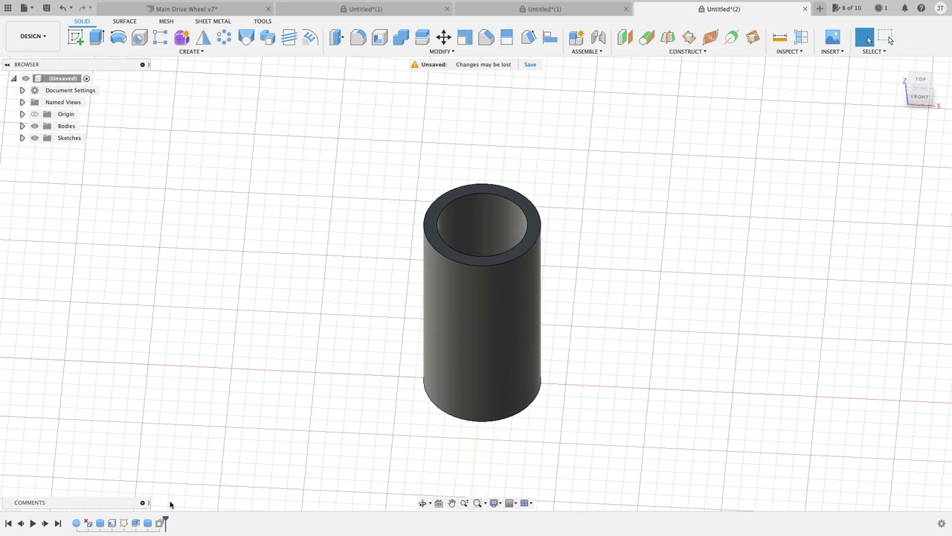
middle_click_drag(489, 228, 467, 233, "shift")
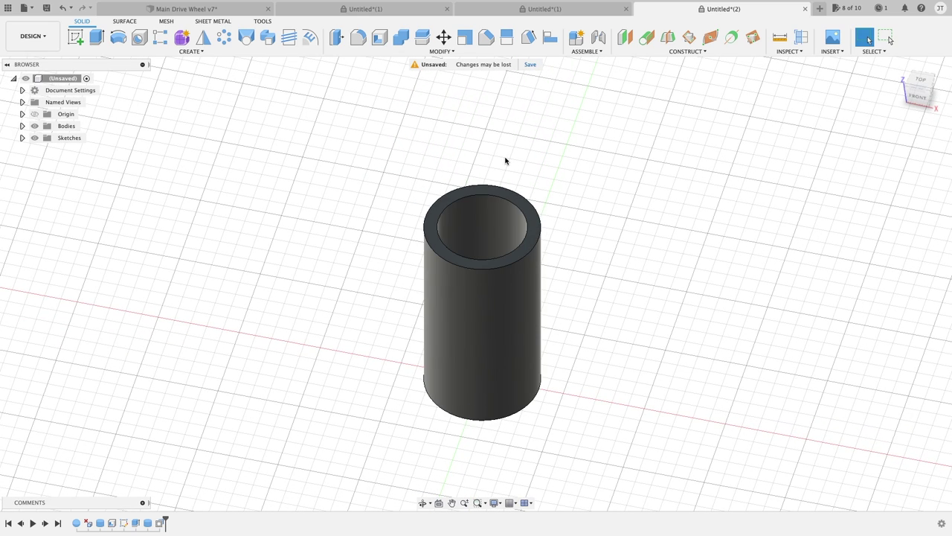
key("q")
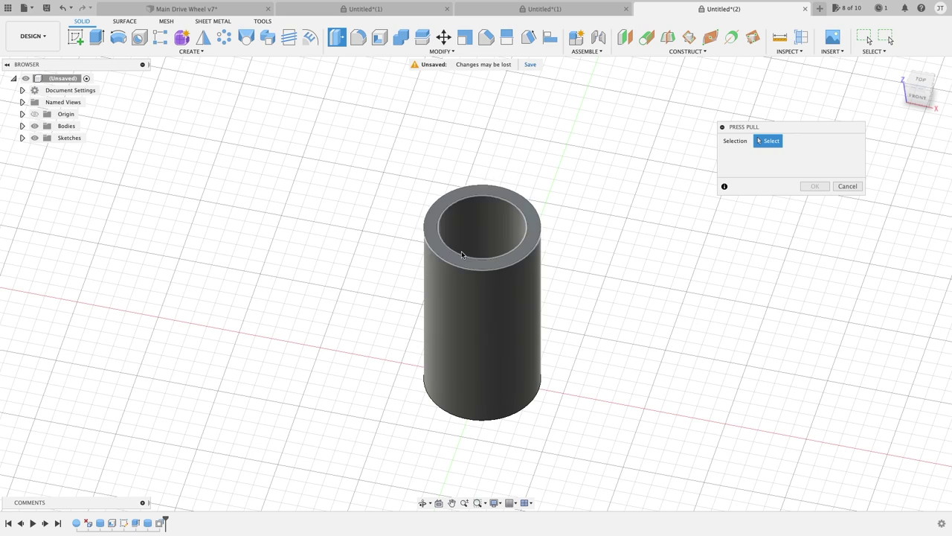
left_click(510, 228)
scroll(510, 228, "up", 3)
mouse_move(509, 228)
left_mouse_down()
mouse_move(469, 245)
mouse_move(501, 220)
mouse_move(505, 229)
left_mouse_up()
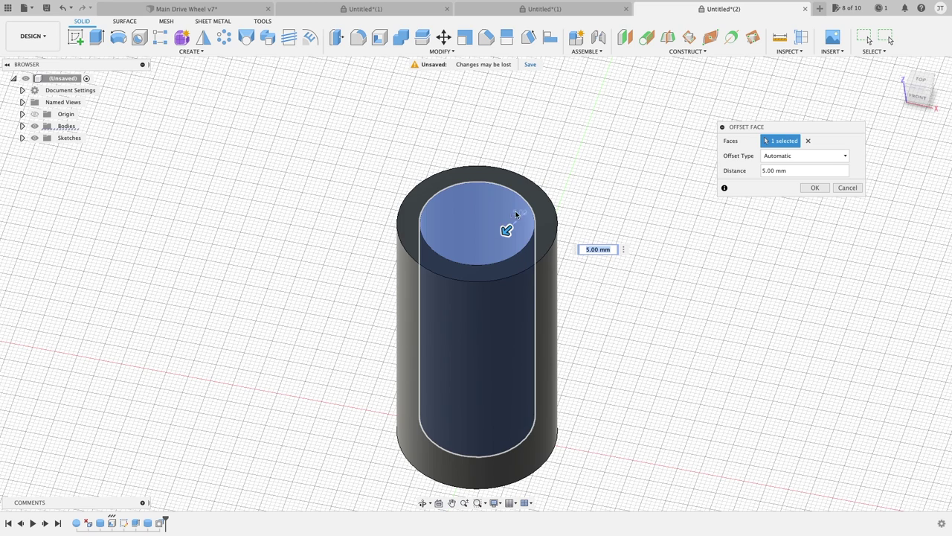
left_click(825, 189)
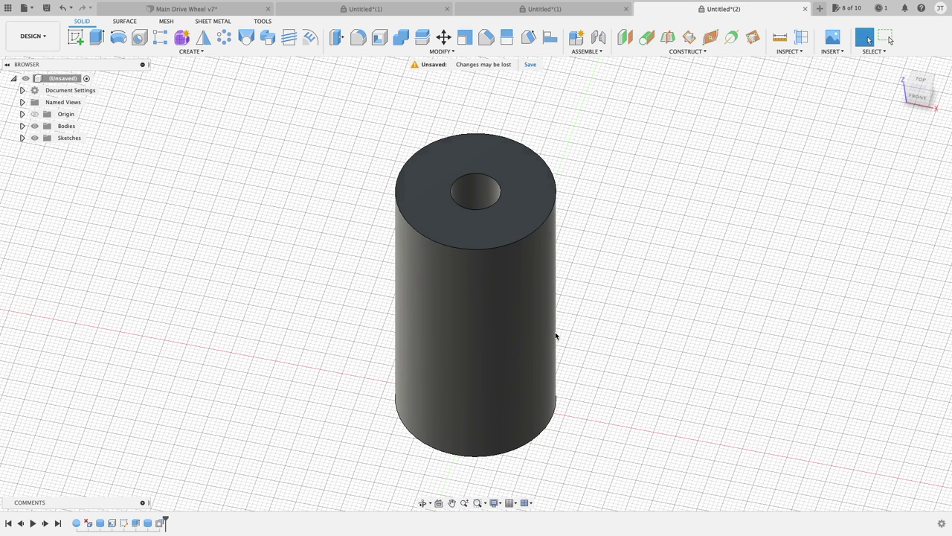
Use Press Pull to offset the tube's outer cylindrical face inward by 8 mm
key("q")
left_click(539, 300)
middle_click_drag(552, 307, 568, 284, "shift")
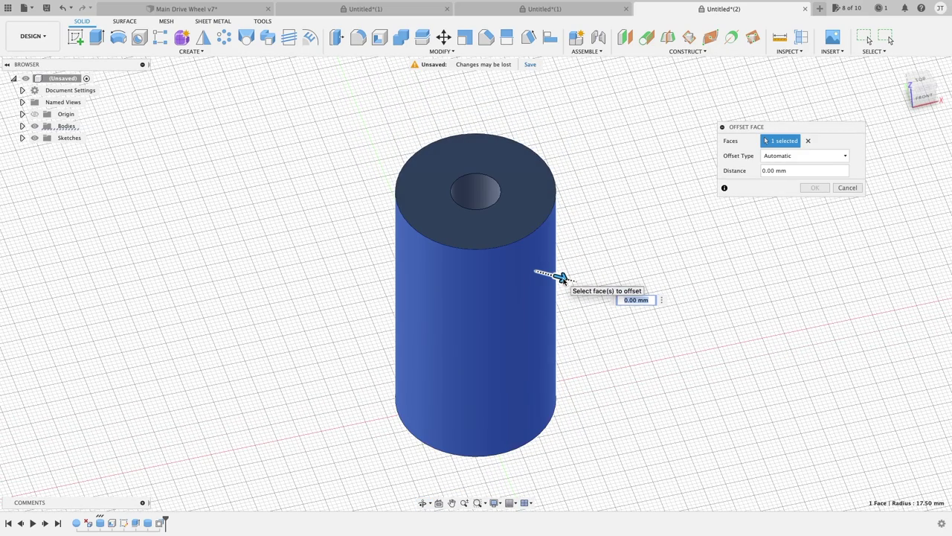
left_click_drag(562, 276, 527, 272)
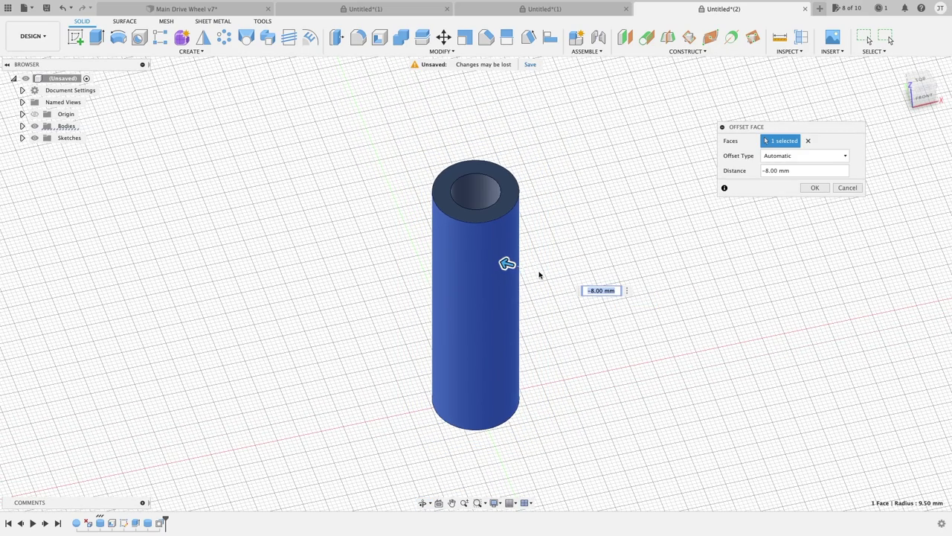
left_click(819, 188)
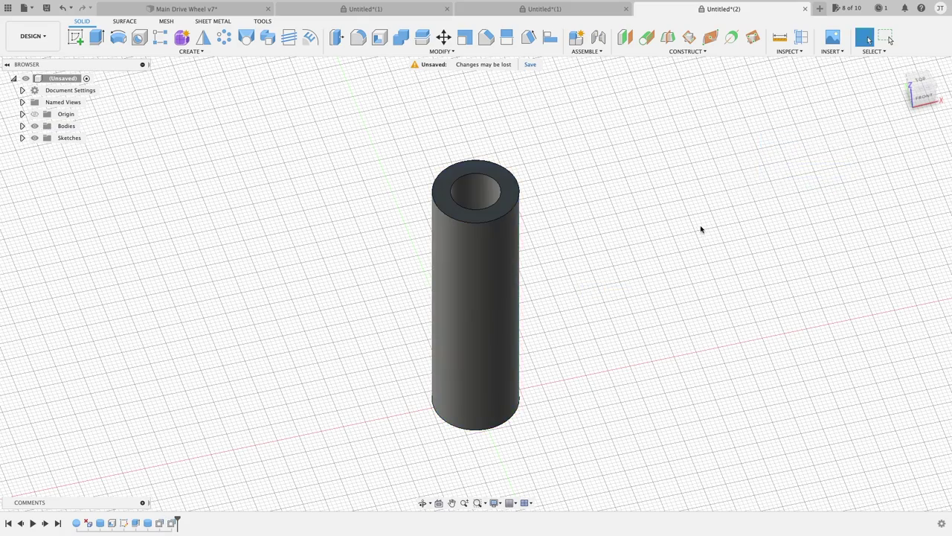
Expand the list of bodies and make Body3 visible beside the tube
mouse_move(702, 228)
middle_mouse_down("shift")
mouse_move(674, 195)
mouse_move(688, 217)
middle_mouse_up("shift")
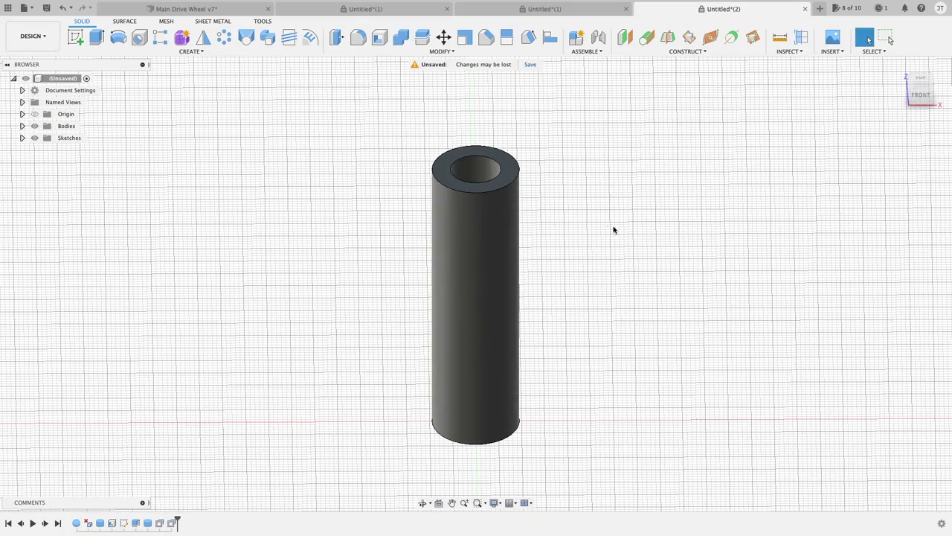
middle_click_drag(599, 211, 592, 220, "shift")
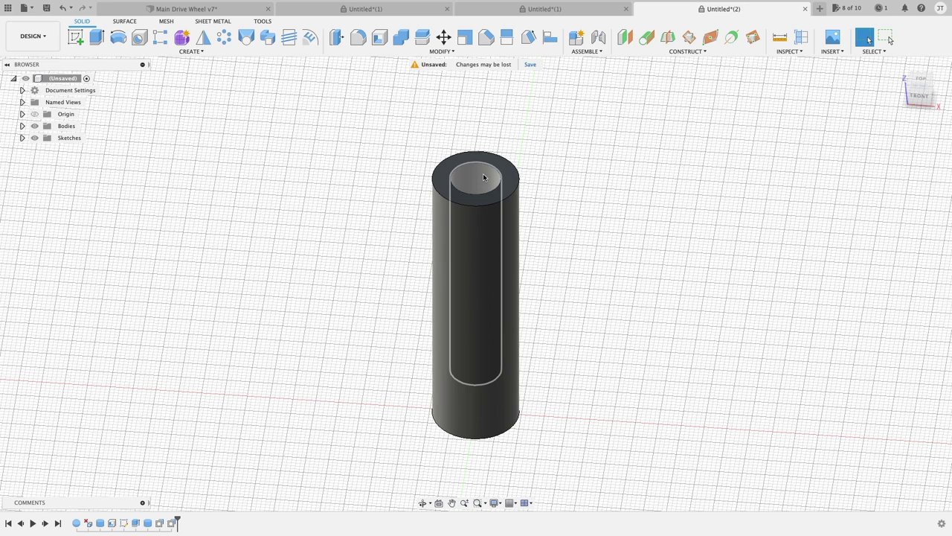
scroll(540, 205, "down", 3)
mouse_move(574, 206)
middle_mouse_down()
mouse_move(537, 214)
mouse_move(415, 190)
middle_mouse_up()
left_click(23, 127)
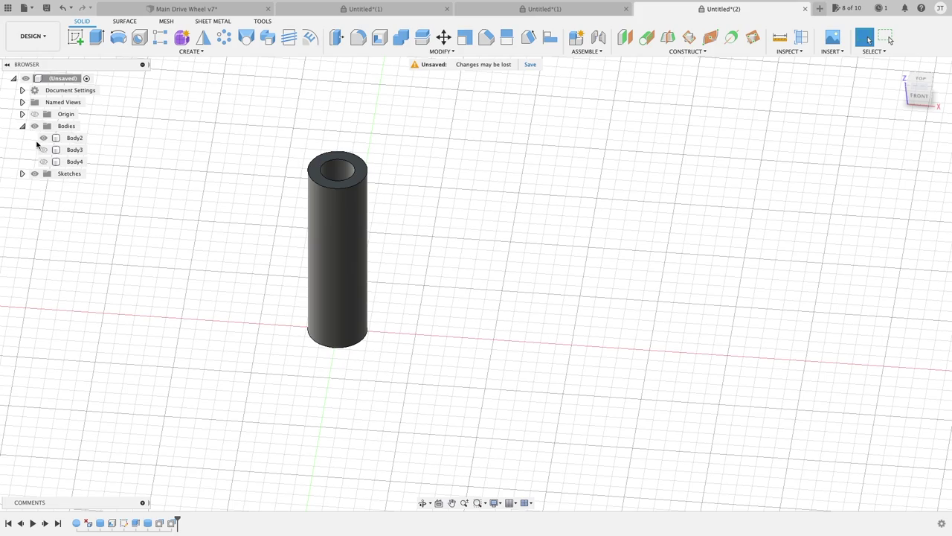
left_click(42, 149)
Use Press Pull on the curved top face of Body3, trying outward offsets before moving it inward to lower the block
scroll(697, 161, "down", 1)
middle_click_drag(697, 160, 653, 159)
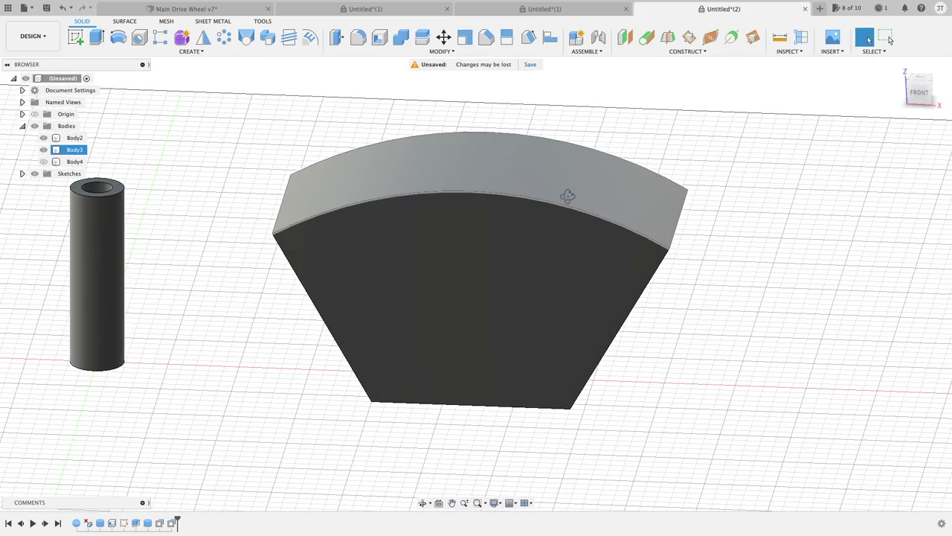
middle_click_drag(567, 194, 645, 167, "shift")
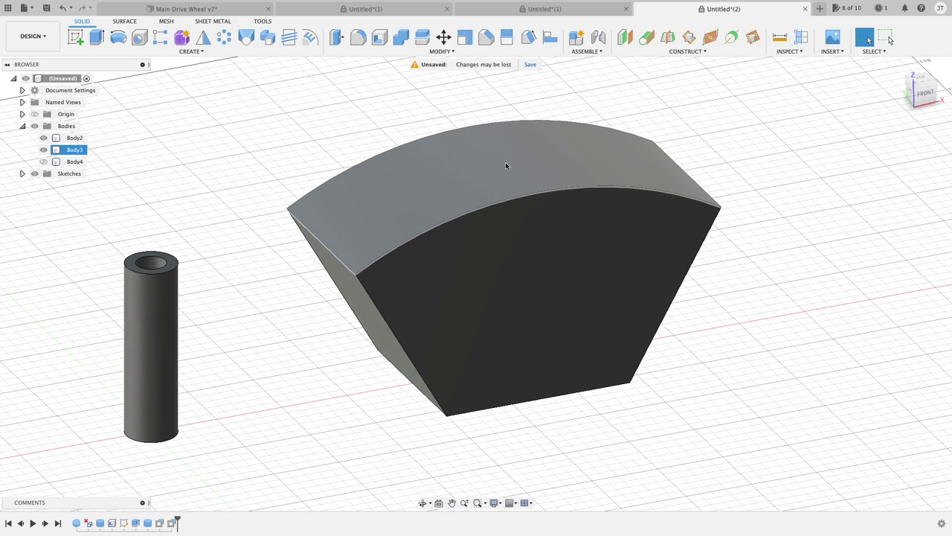
key("q")
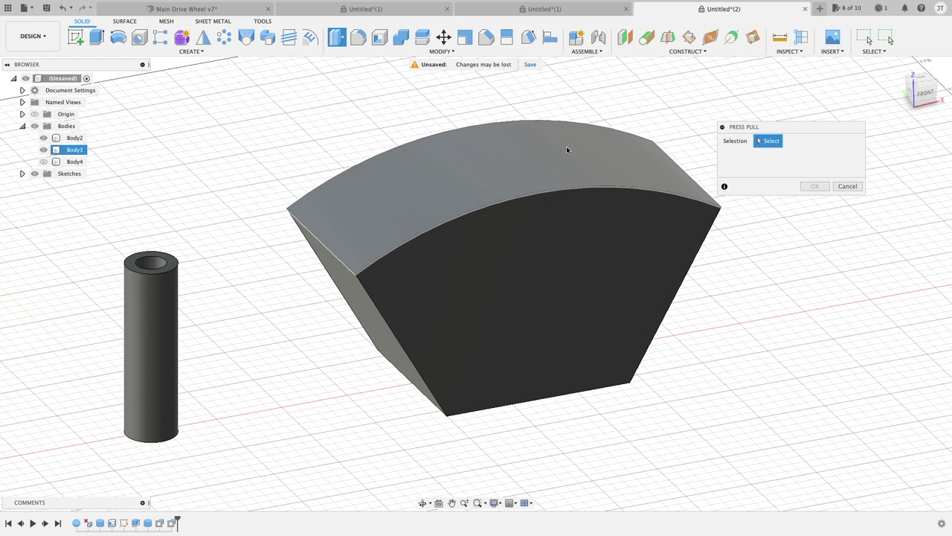
left_click(545, 154)
scroll(551, 166, "down", 3)
middle_click_drag(586, 141, 486, 212)
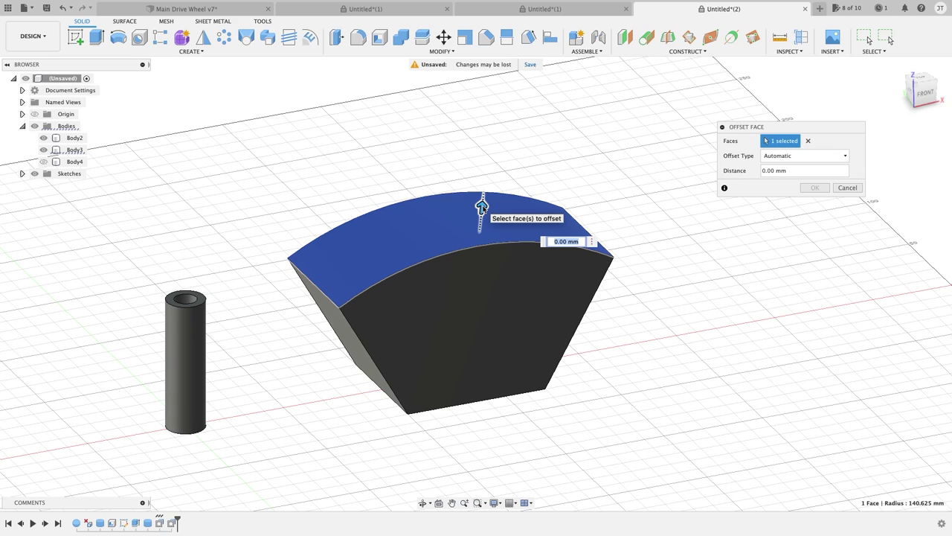
left_click_drag(482, 205, 488, 148)
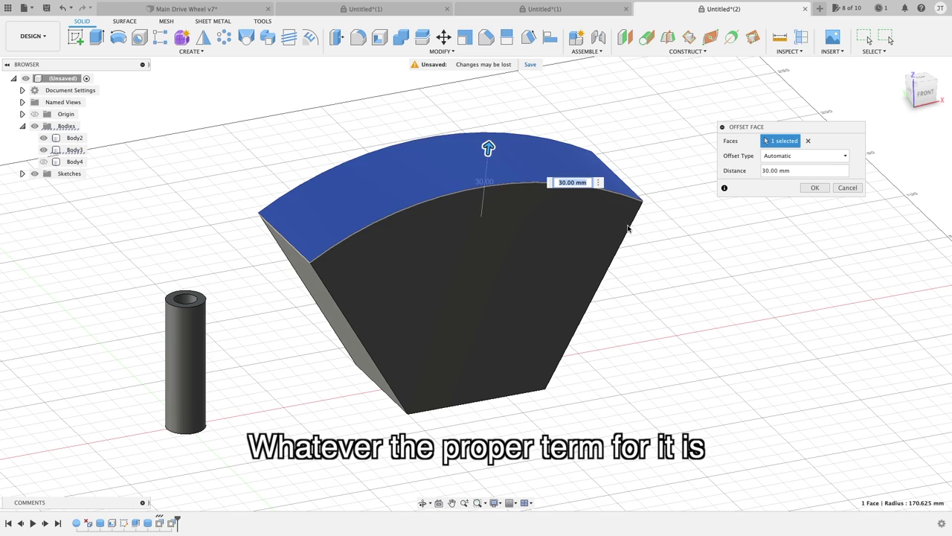
scroll(489, 149, "down", 3)
left_click_drag(466, 206, 481, 93)
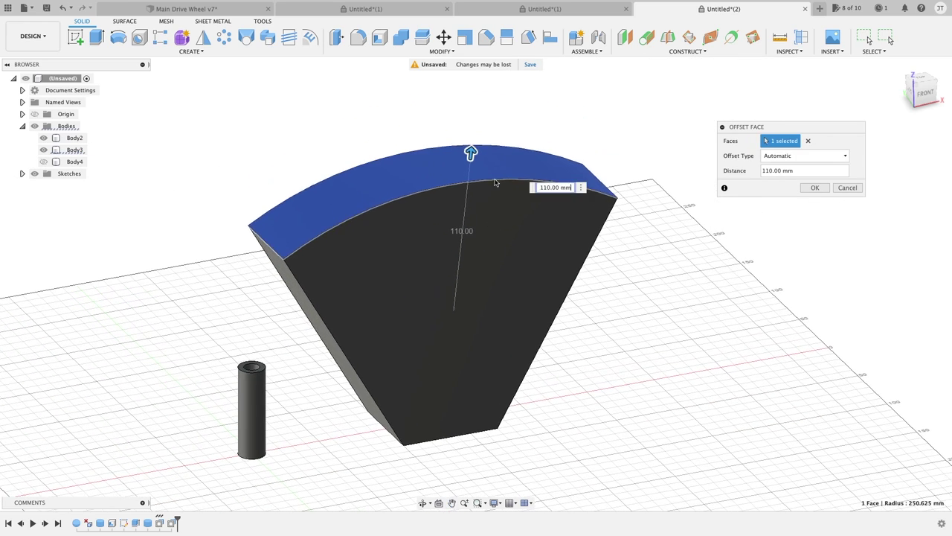
left_click_drag(470, 152, 449, 354)
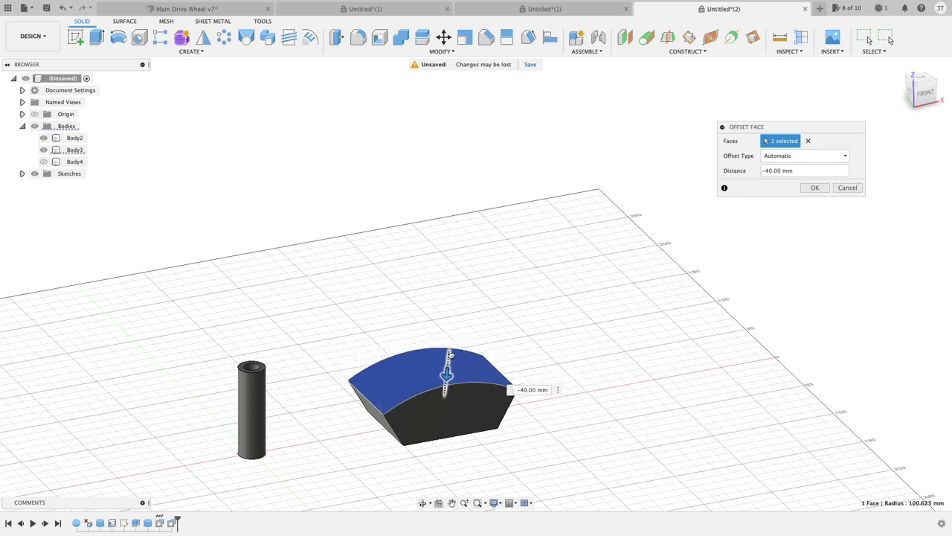
left_click(847, 188)
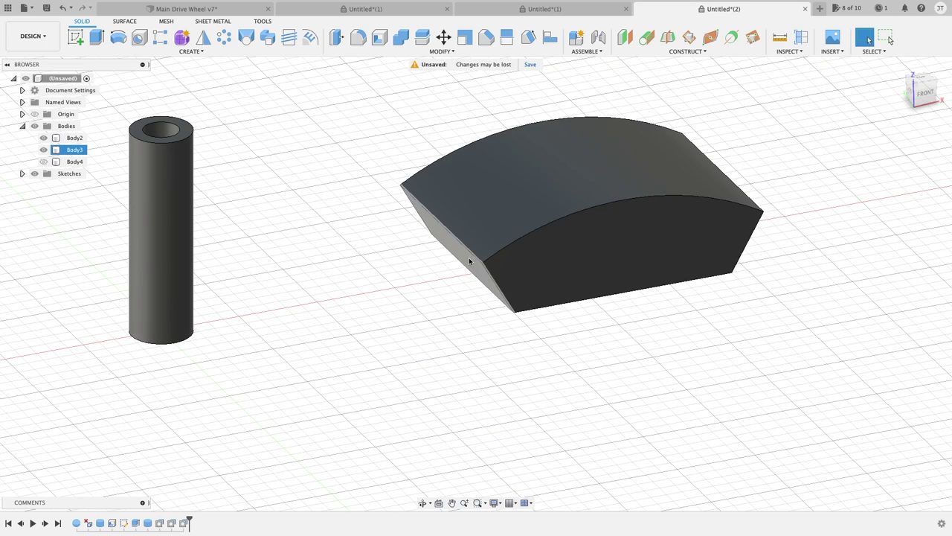
Offset the narrow sloped side face of Body3 with Press Pull, adjusting the distance from 30 mm before accepting
left_click(470, 261)
key("q")
left_click_drag(459, 269, 282, 373)
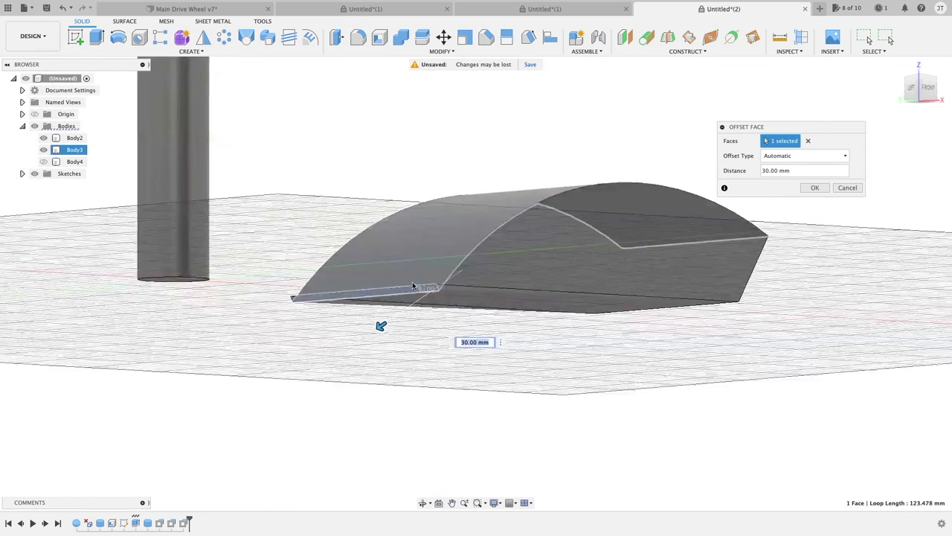
left_click_drag(381, 322, 457, 302)
middle_click_drag(457, 302, 466, 253, "shift")
middle_click_drag(576, 233, 614, 253)
left_click(814, 187)
Use Press Pull to offset the flat arched front face of Body3 outward by 45 mm
scroll(631, 221, "down", 2)
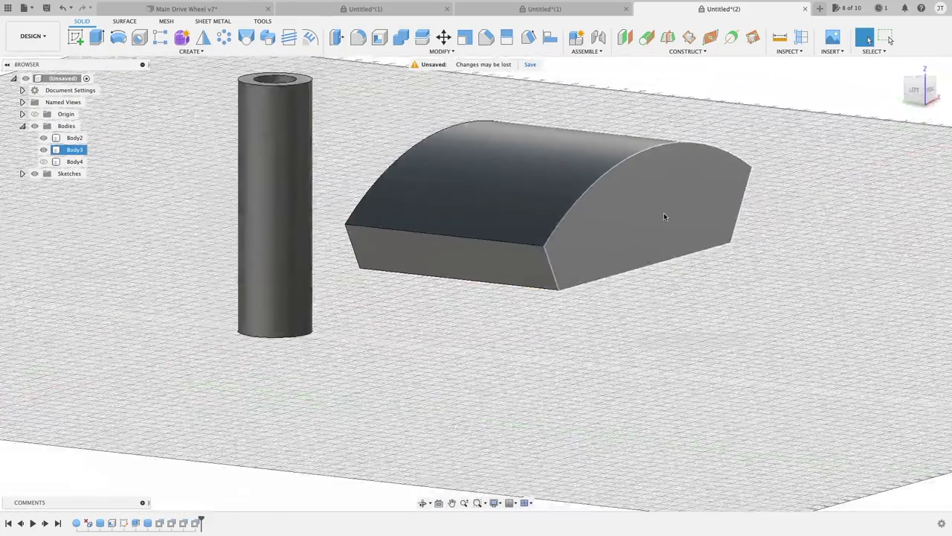
key("q")
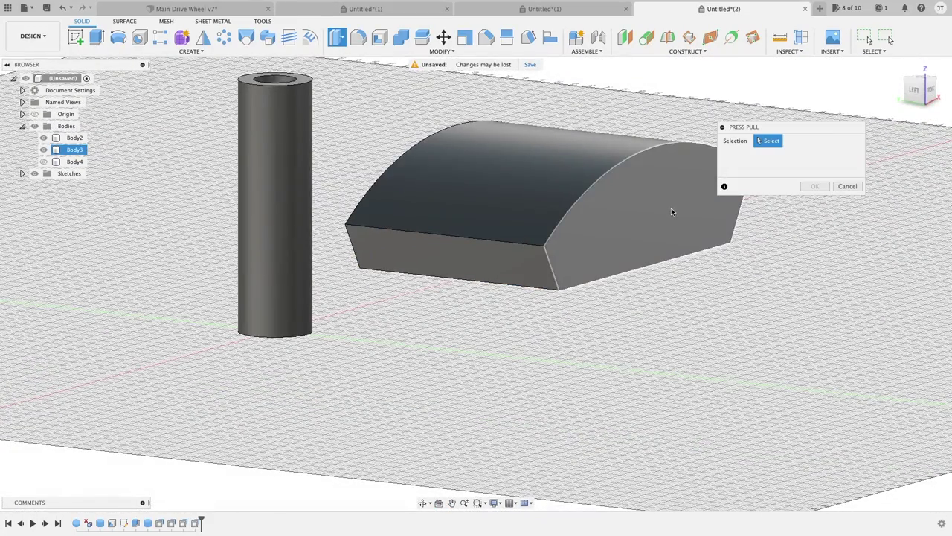
left_click(670, 208)
left_click_drag(738, 219, 752, 220)
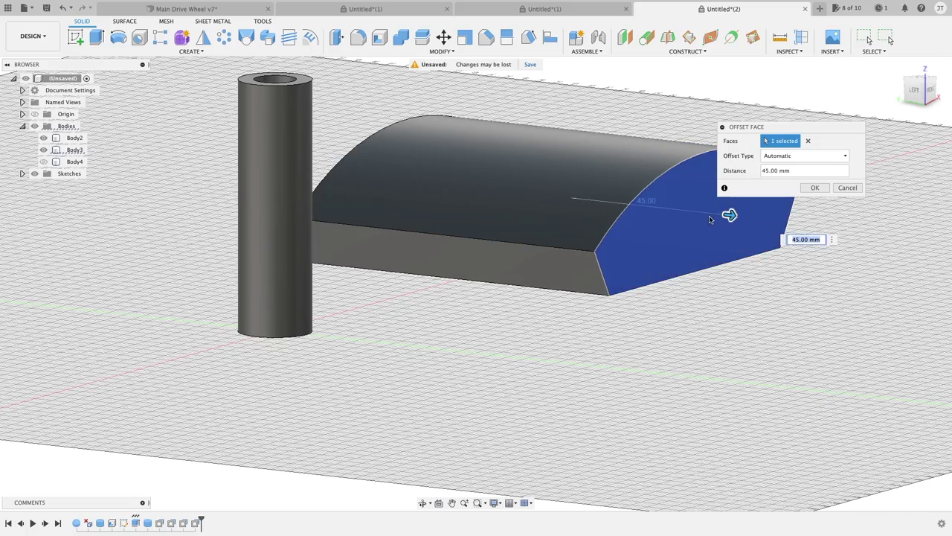
key("Return")
Show Body4 and examine the modelled thread on its cylinder up close
scroll(671, 210, "down", 3)
middle_click_drag(671, 210, 150, 200)
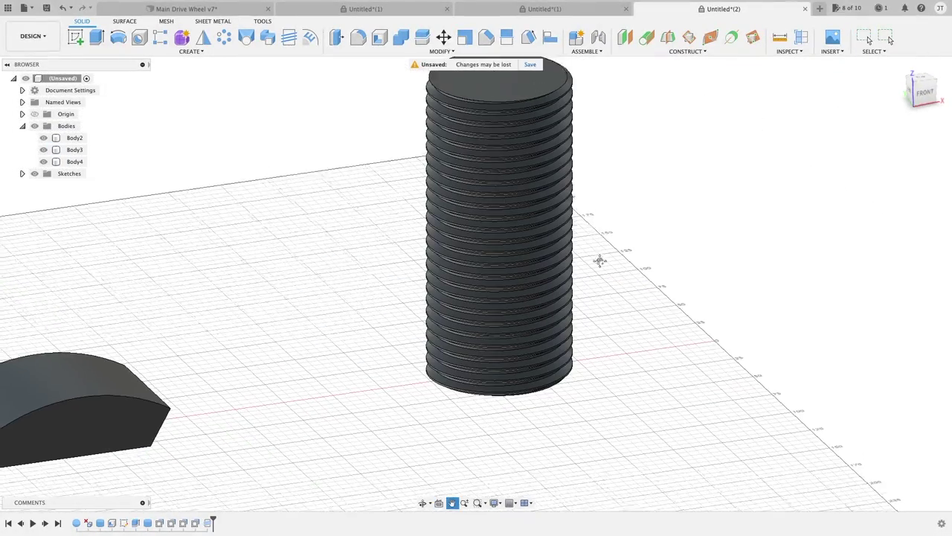
middle_click_drag(599, 260, 575, 207, "shift")
scroll(620, 274, "up", 3)
key("Escape")
scroll(639, 96, "up", 2)
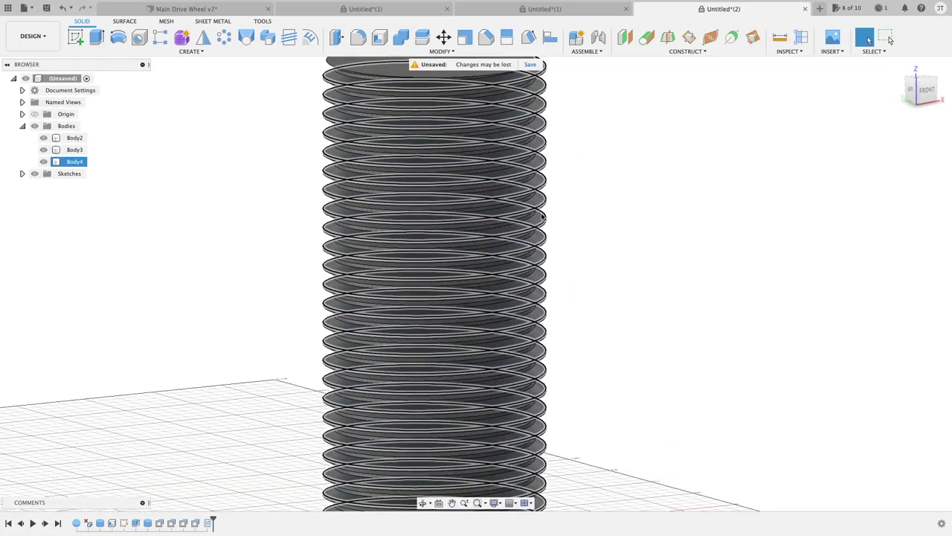
middle_click_drag(638, 96, 659, 144)
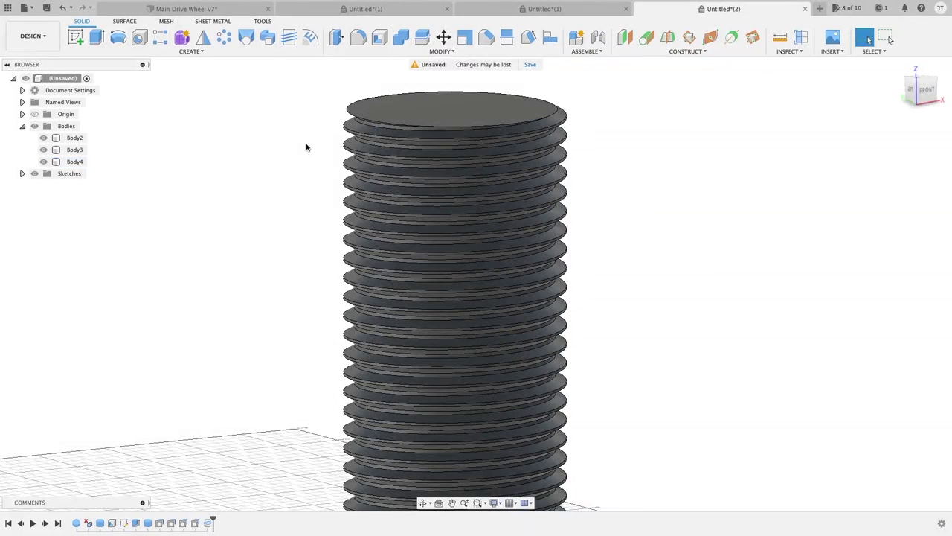
scroll(312, 146, "up", 2)
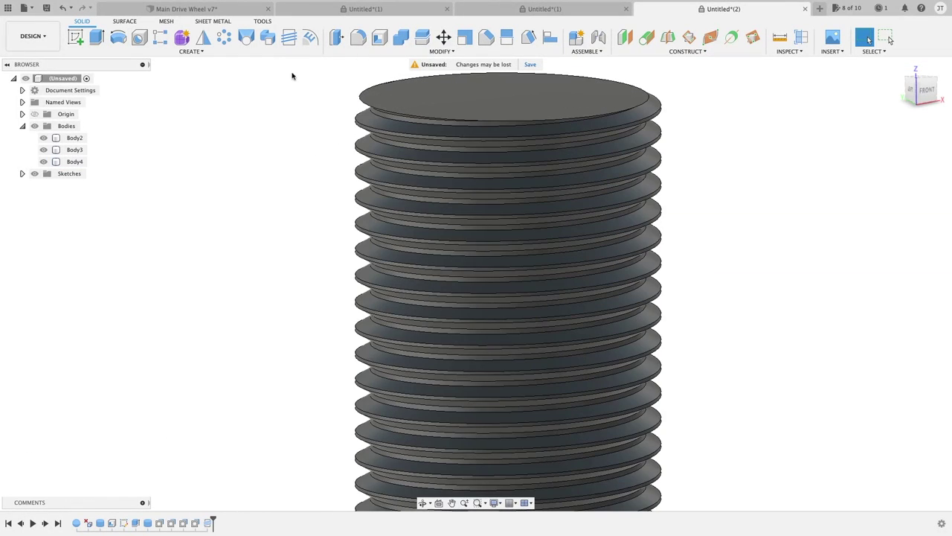
Use Press Pull to offset the upper sloped flank of Body4's thread inward by 0.08 mm
left_click(293, 42)
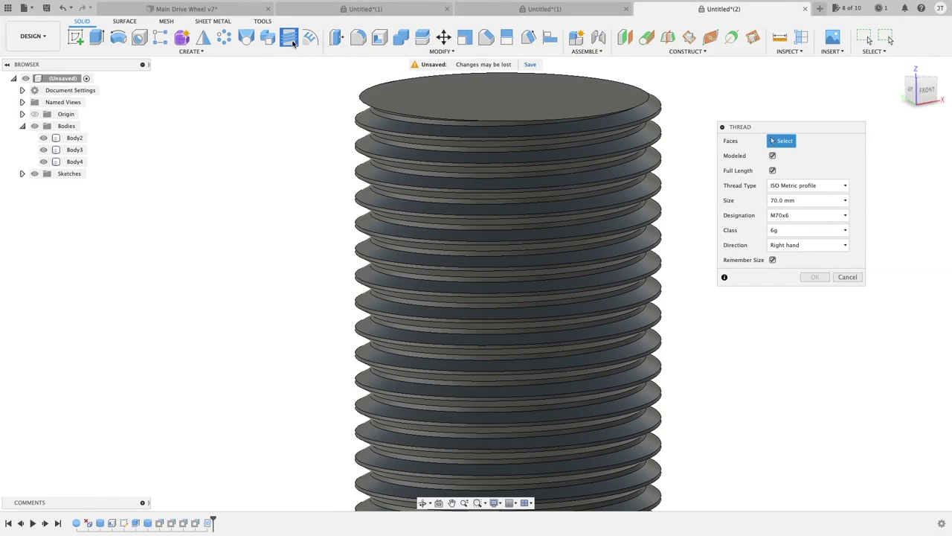
scroll(342, 133, "up", 3)
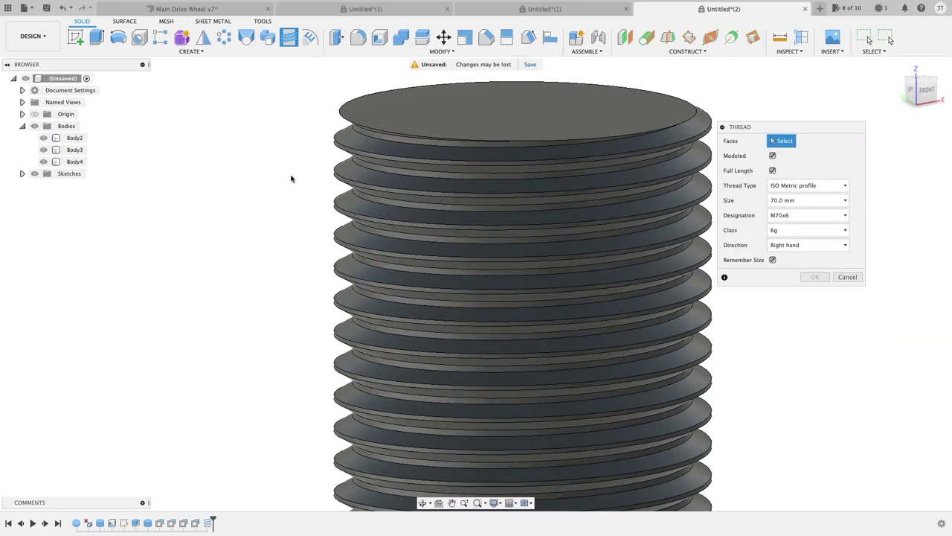
left_click(338, 41)
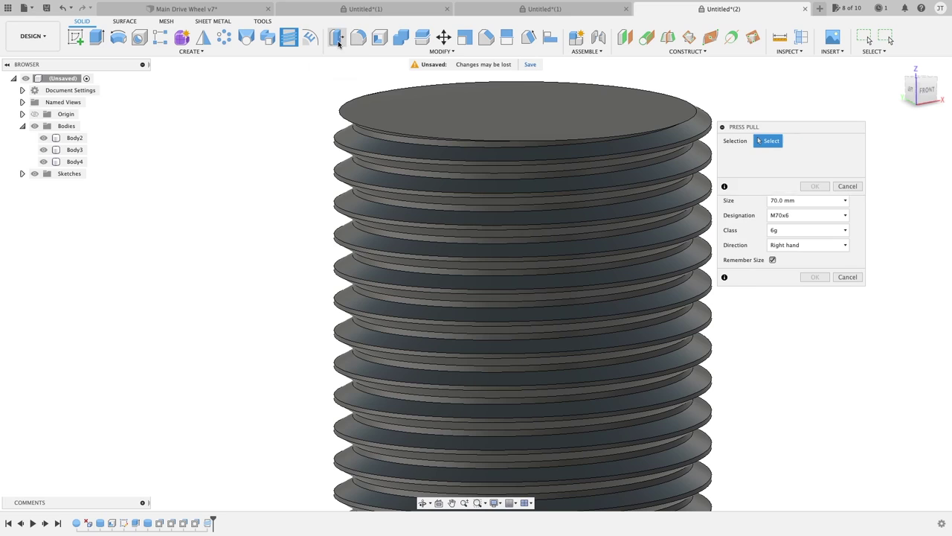
scroll(320, 138, "up", 3)
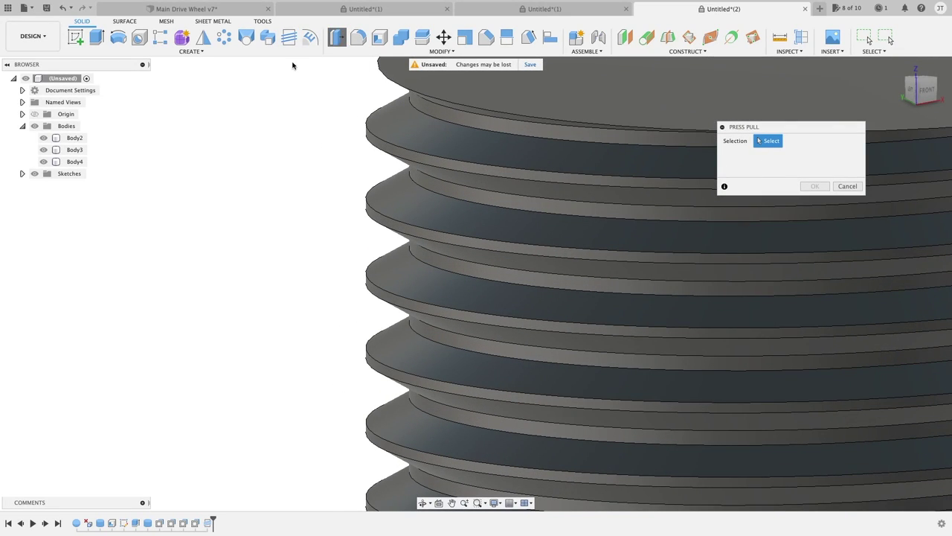
scroll(338, 145, "down", 3)
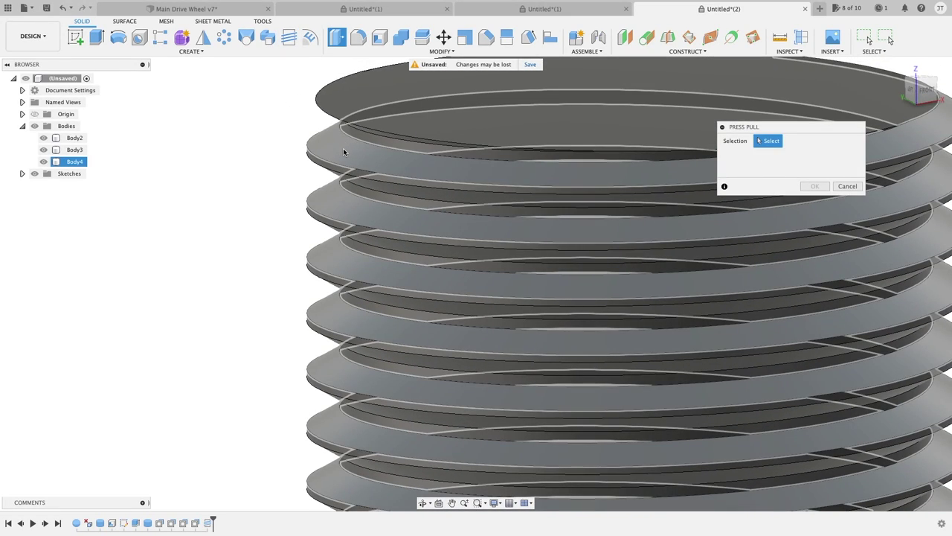
scroll(343, 148, "down", 1)
left_click(340, 147)
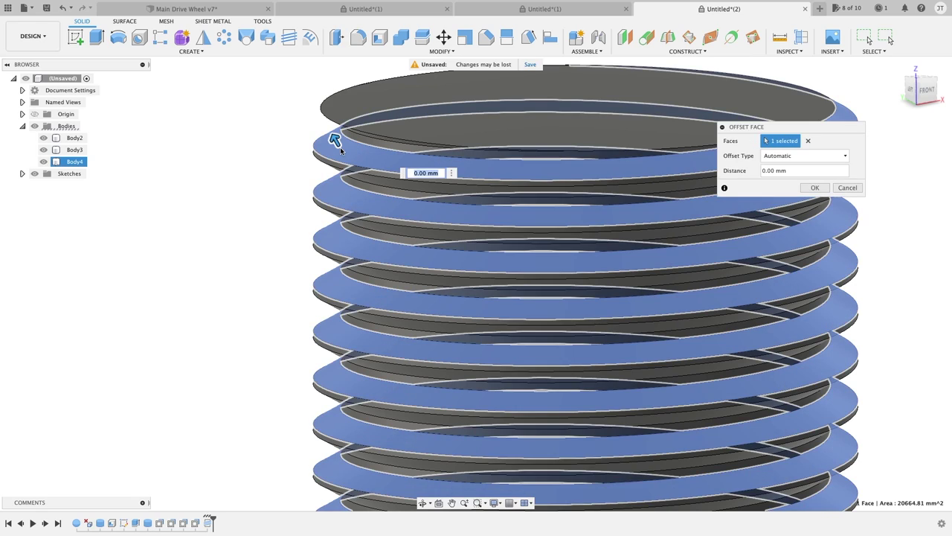
scroll(339, 147, "up", 2)
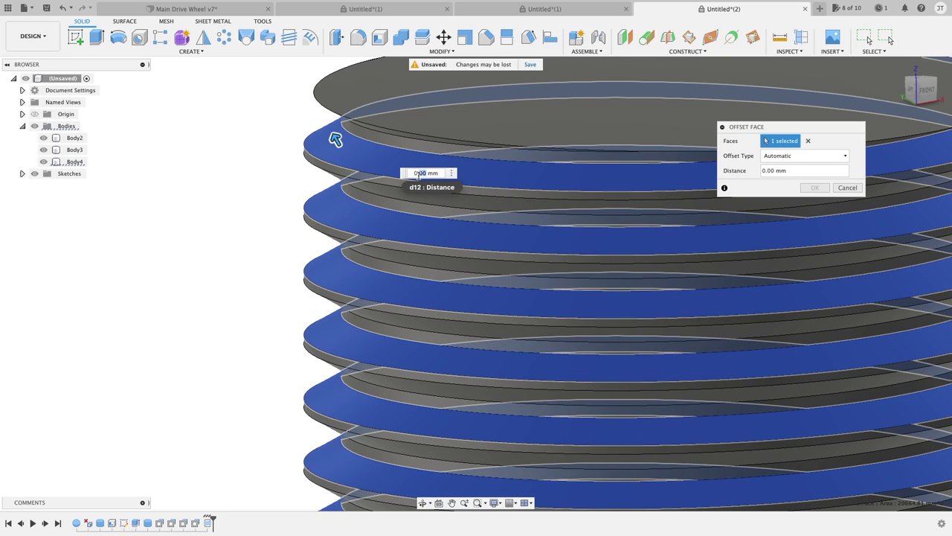
key("BackSpace")
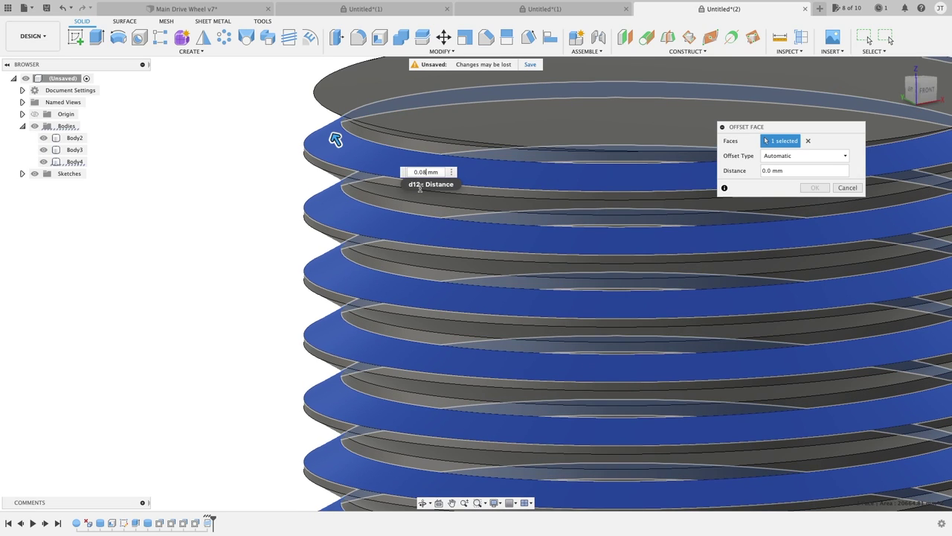
type("08")
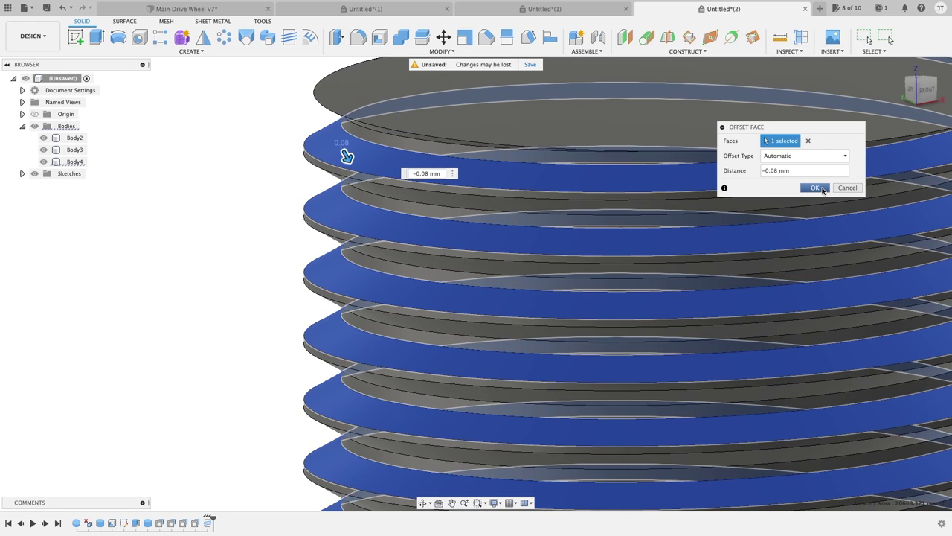
key("Return")
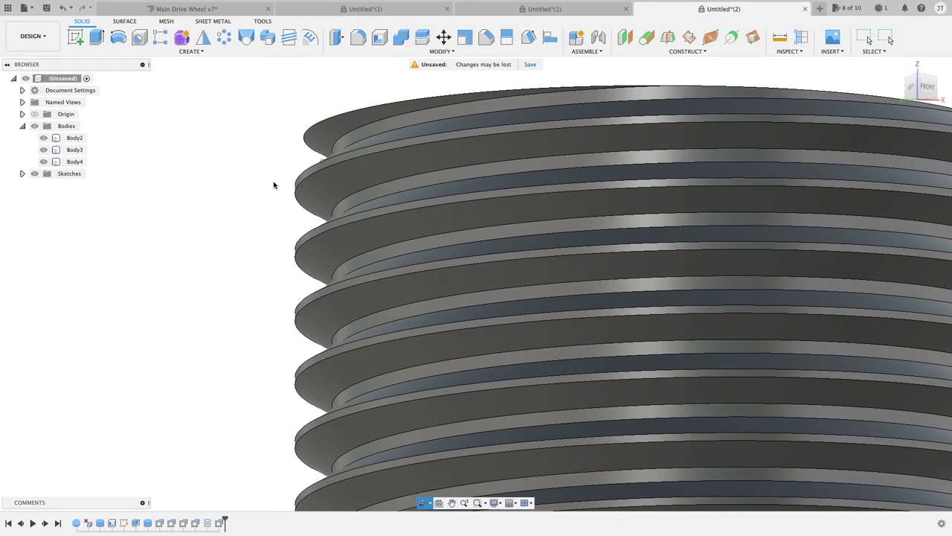
Offset the lower sloped flank of Body4's thread by -0.08 mm with Press Pull
key("q")
left_click(326, 193)
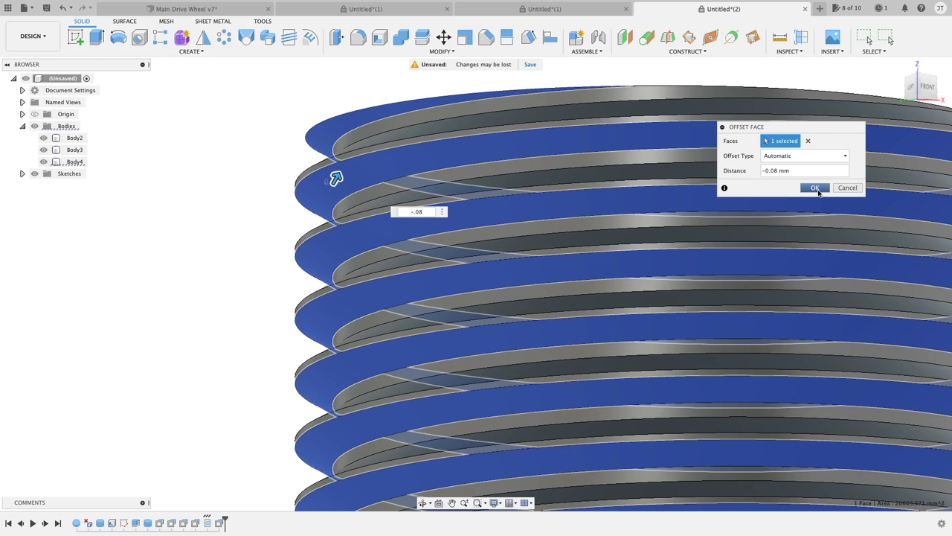
left_click(818, 189)
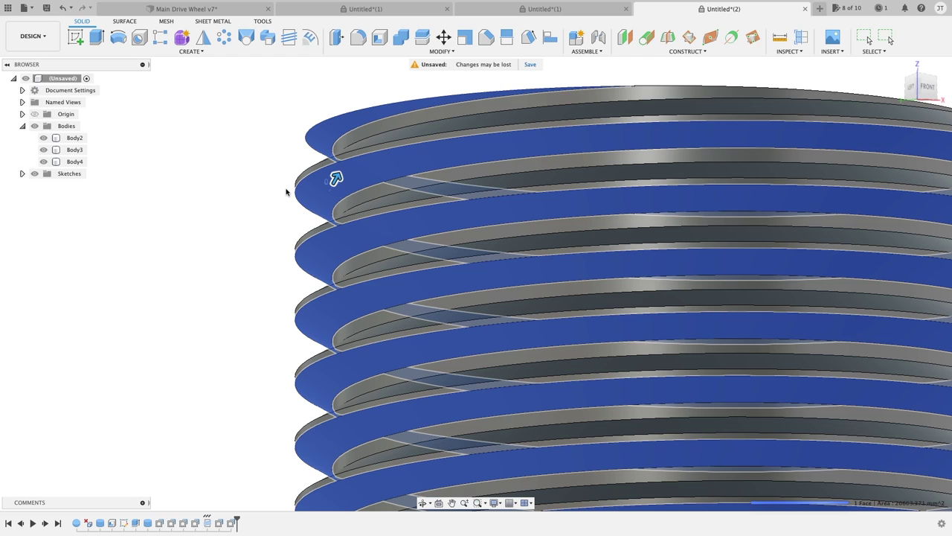
Use Press Pull to offset the narrow outer crest face of Body4's thread inward by 0.1 mm
middle_click_drag(266, 185, 244, 156, "shift")
key("q")
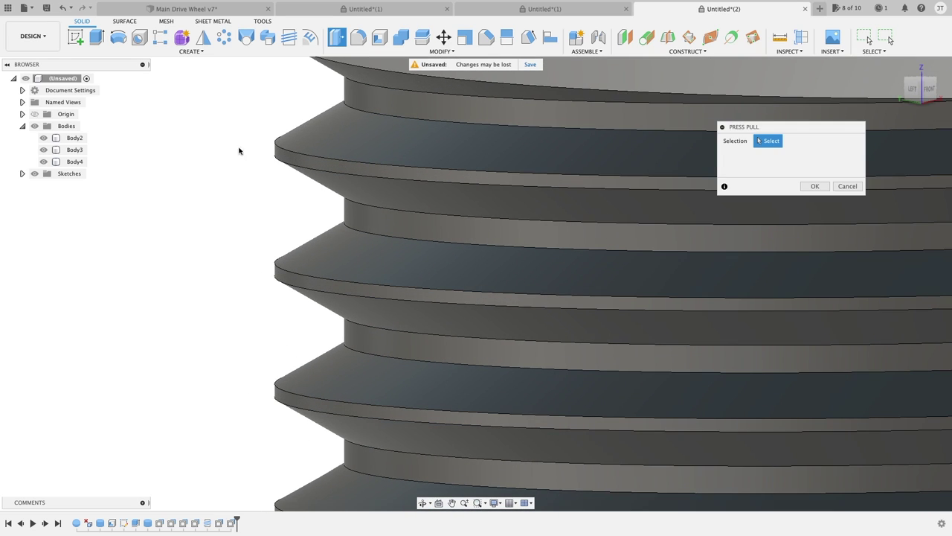
left_click(284, 154)
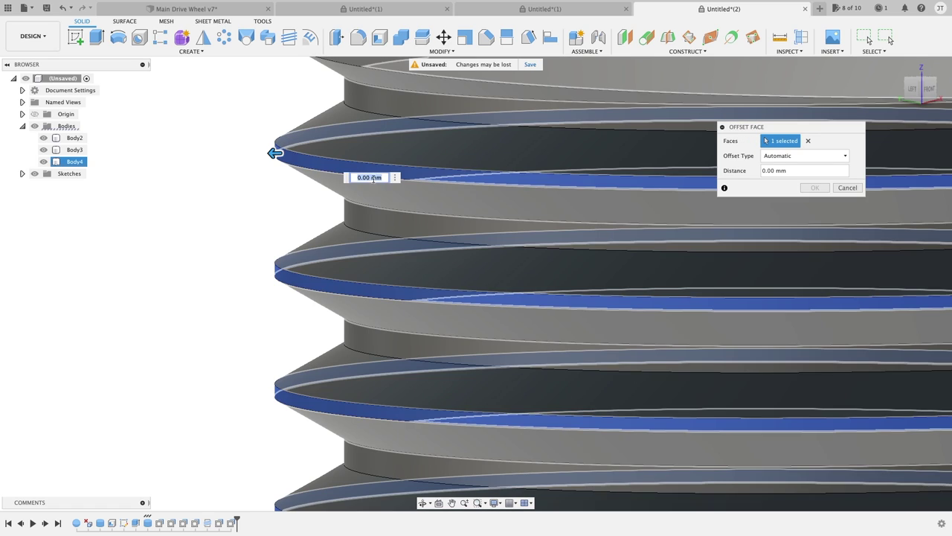
left_click(369, 177)
left_click_drag(369, 179, 358, 181)
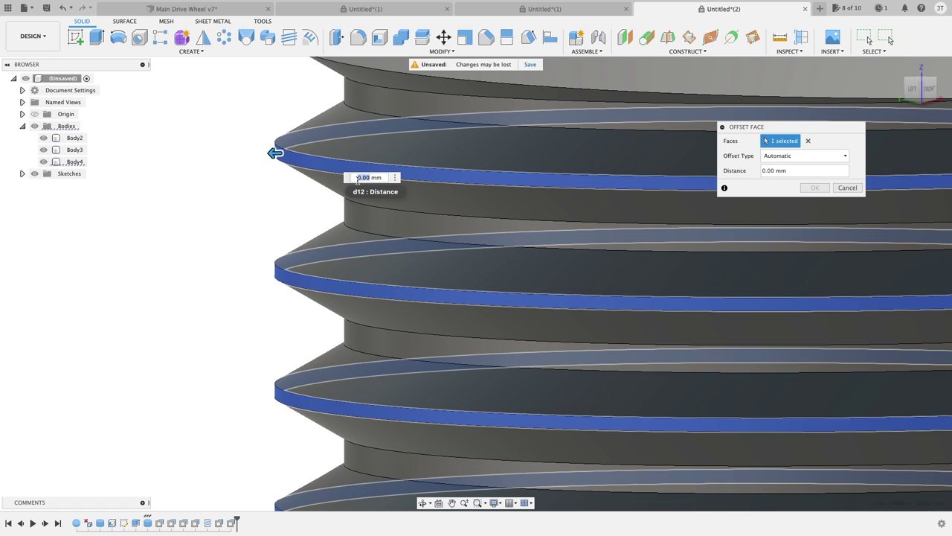
type("-.1")
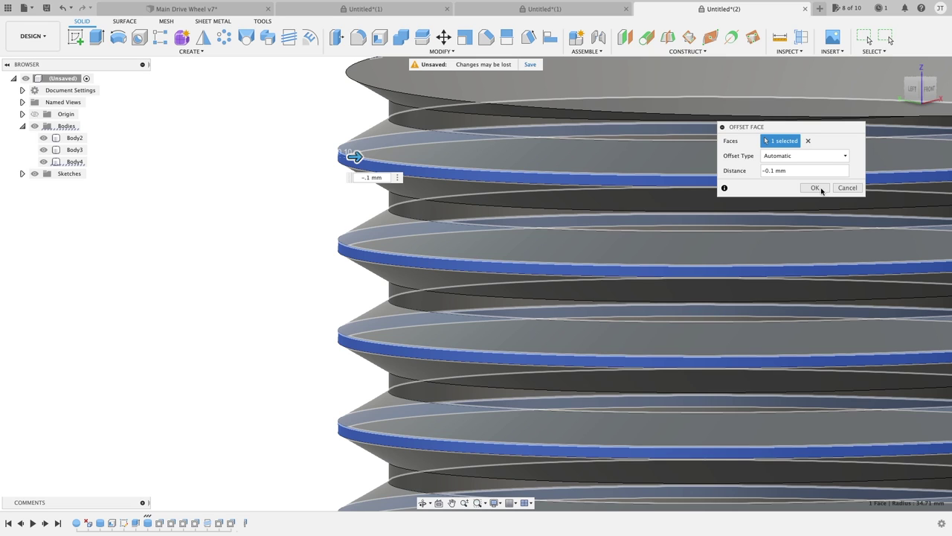
left_click(815, 188)
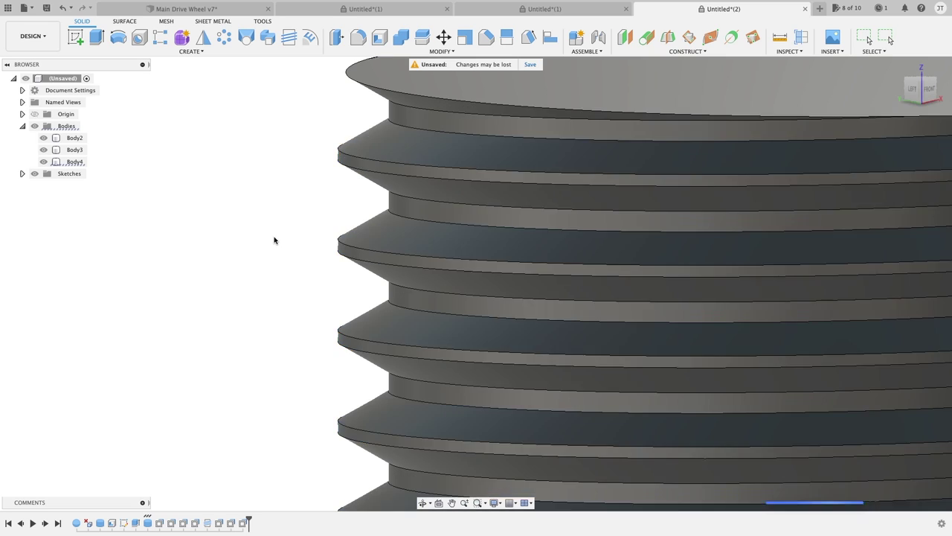
scroll(274, 238, "down", 3)
scroll(819, 229, "down", 4)
middle_click_drag(816, 225, 719, 147)
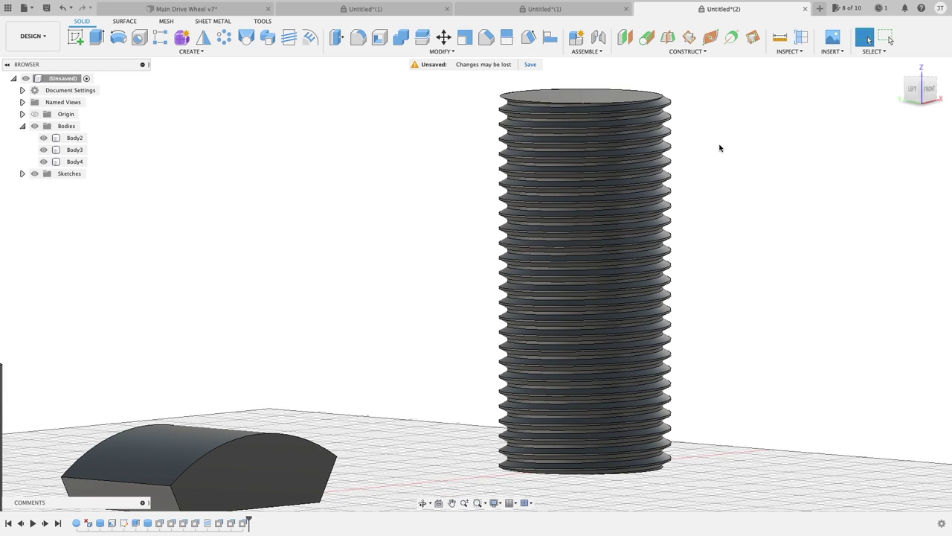